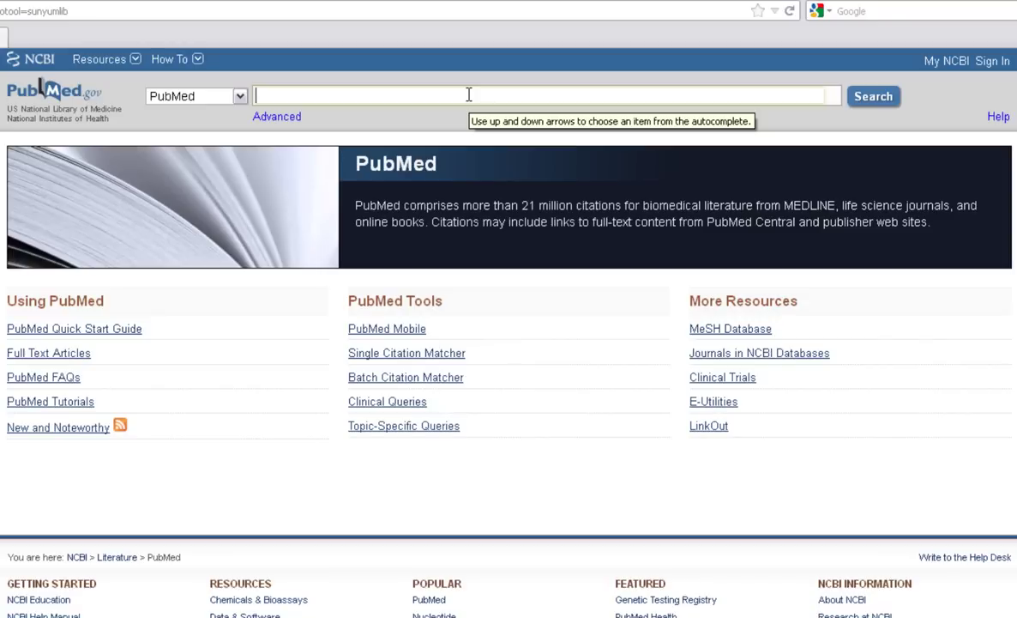
- Search PubMed for 'carpal tunnel syndrome', returning 7706 results
text(carp)
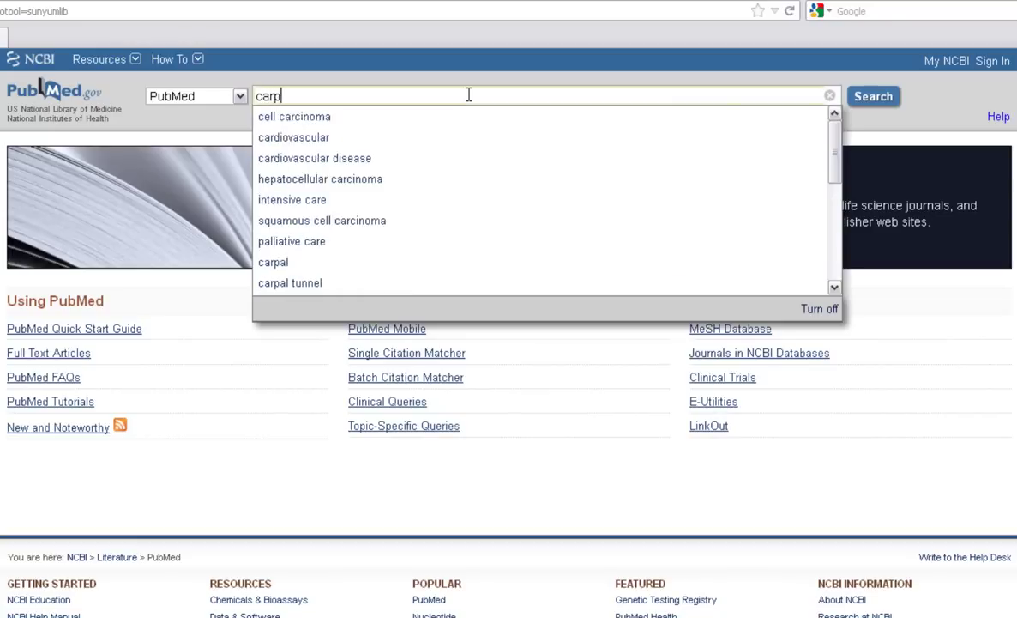
text(al tunnel)
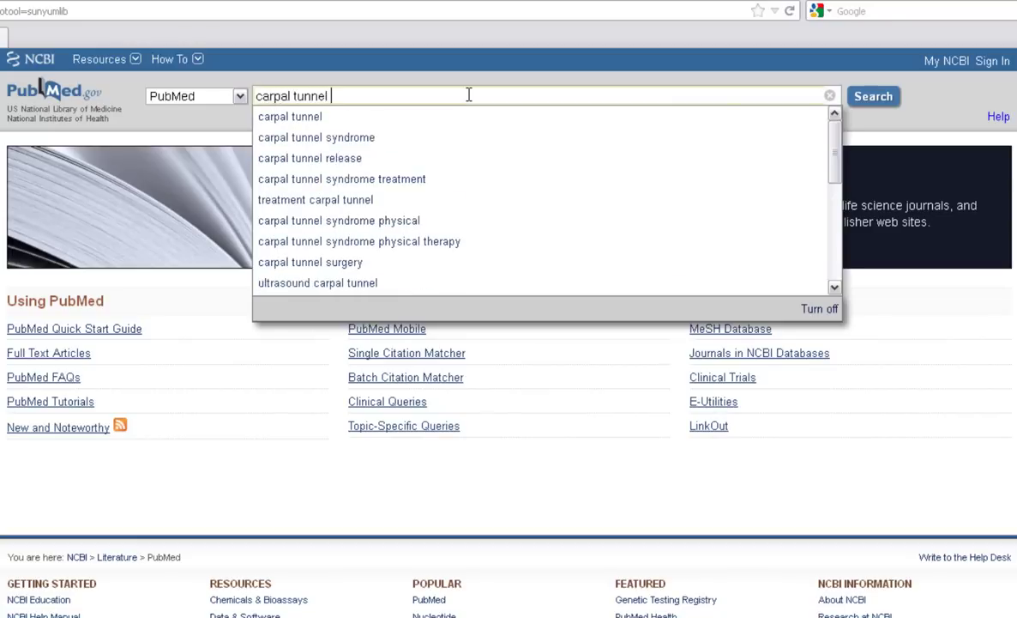
text( syndrome)
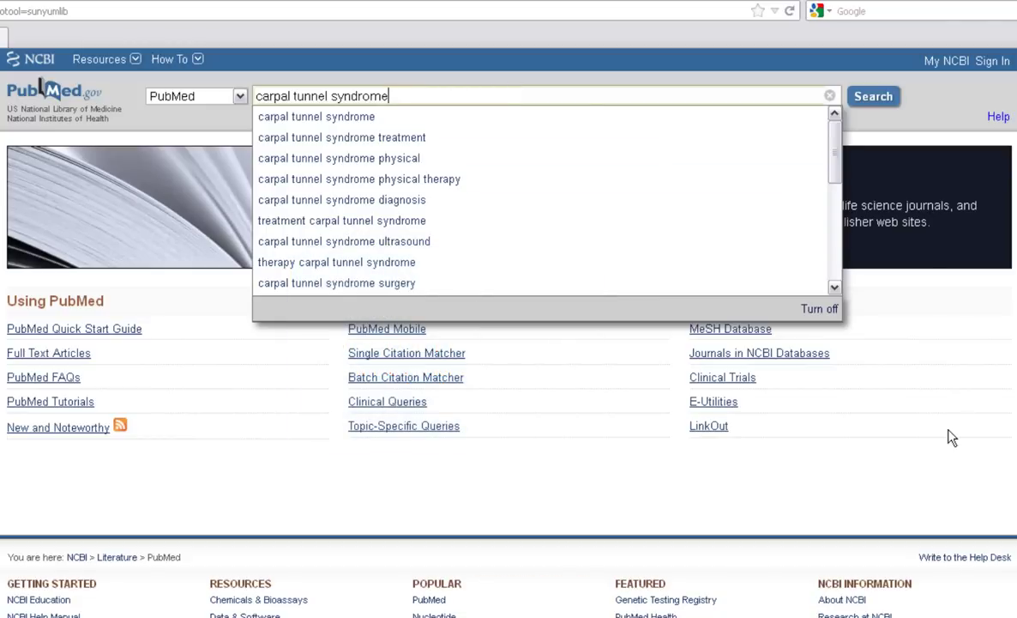
click(892, 397)
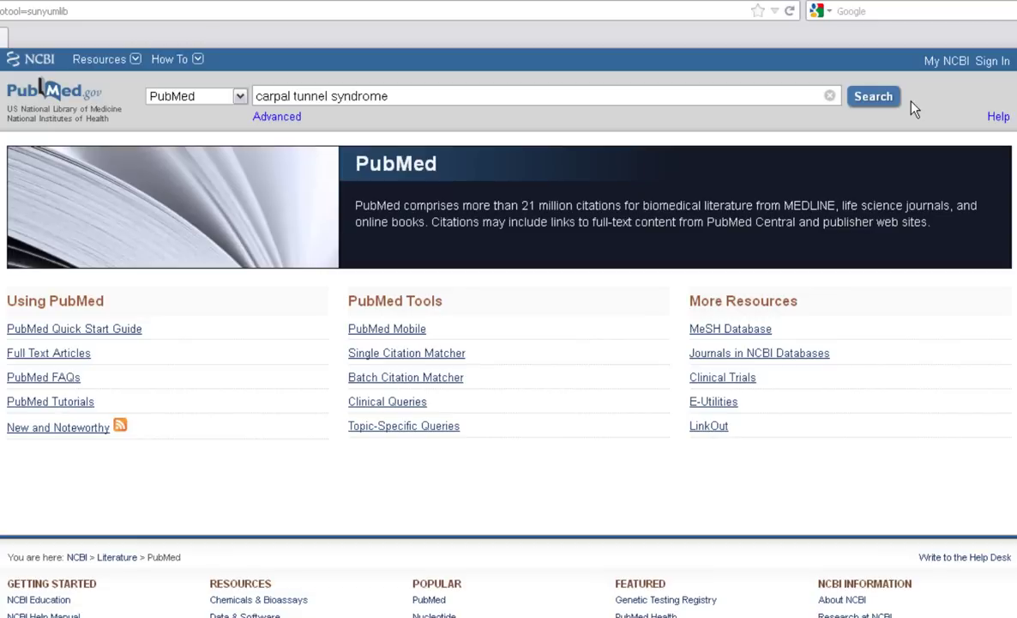
click(885, 101)
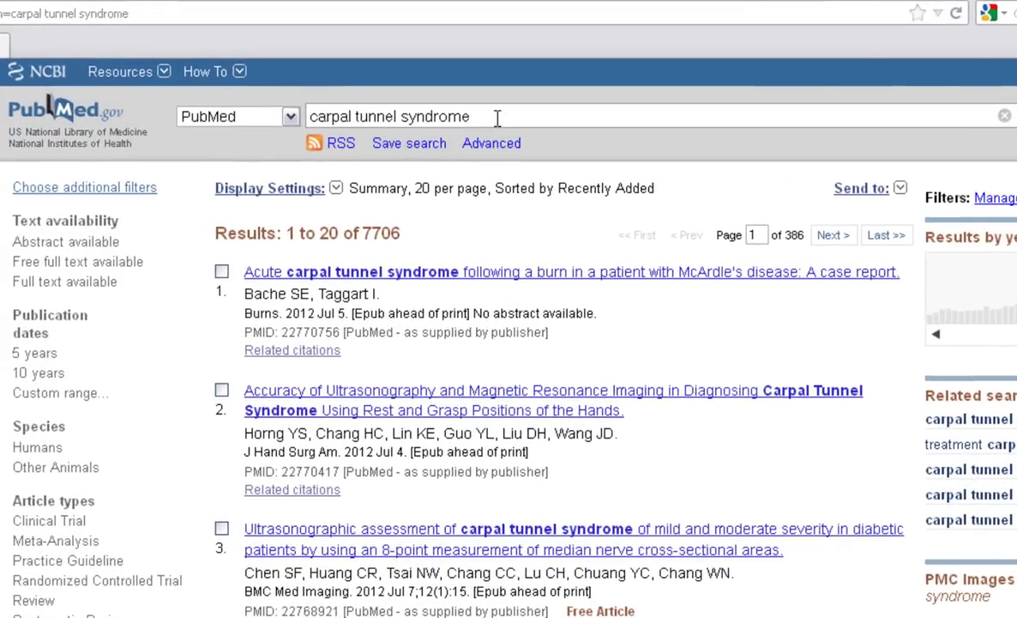
- Append '(nonsurgical or conservative)' to the query and rerun it, leaving 283 citations
click(498, 118)
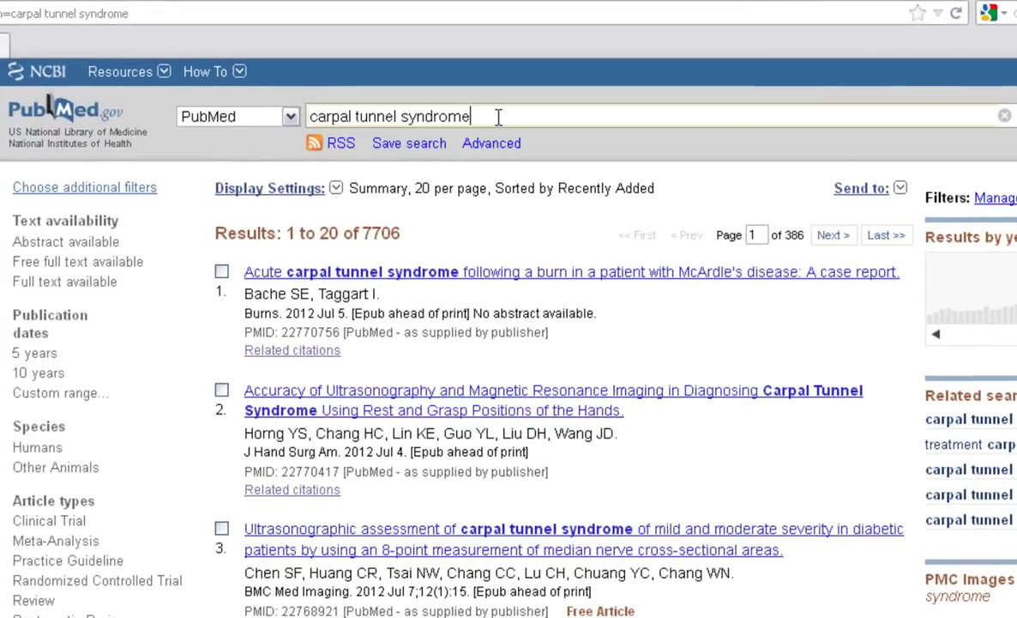
text((nonsurgical or conser)
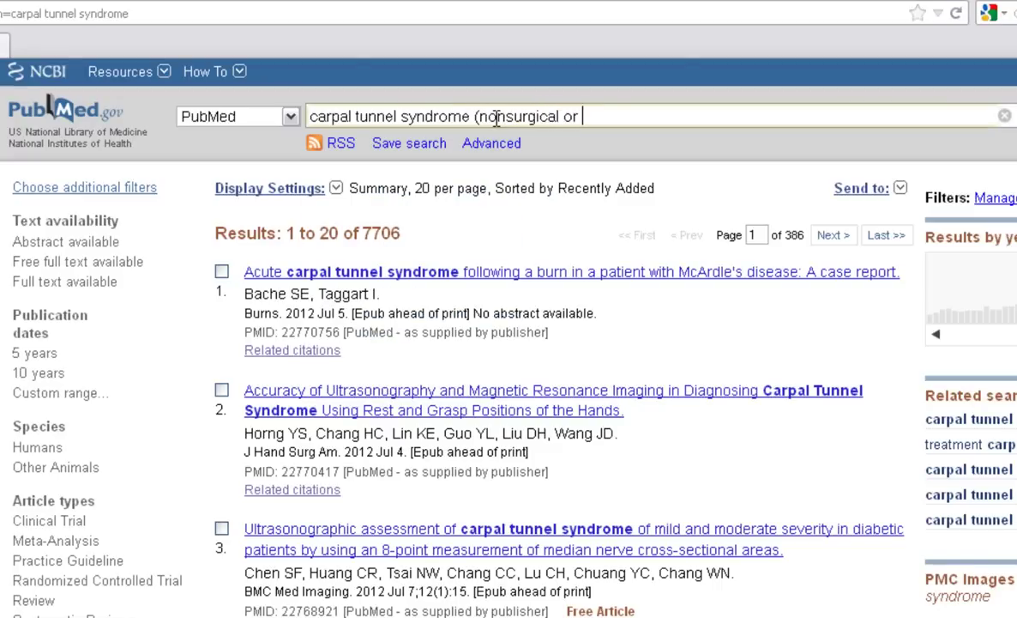
text(vative))
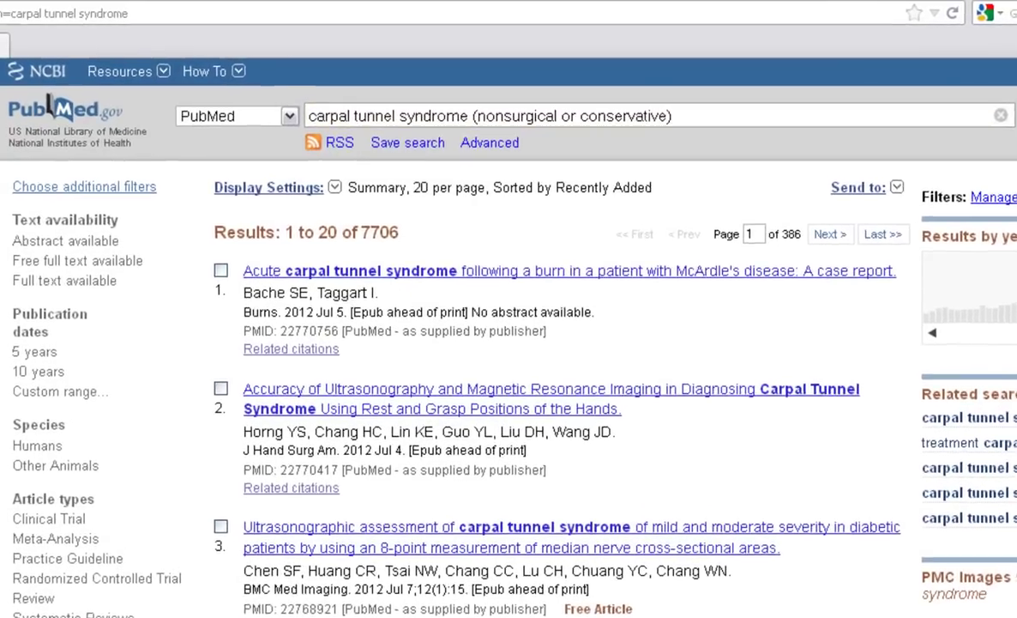
key(Return)
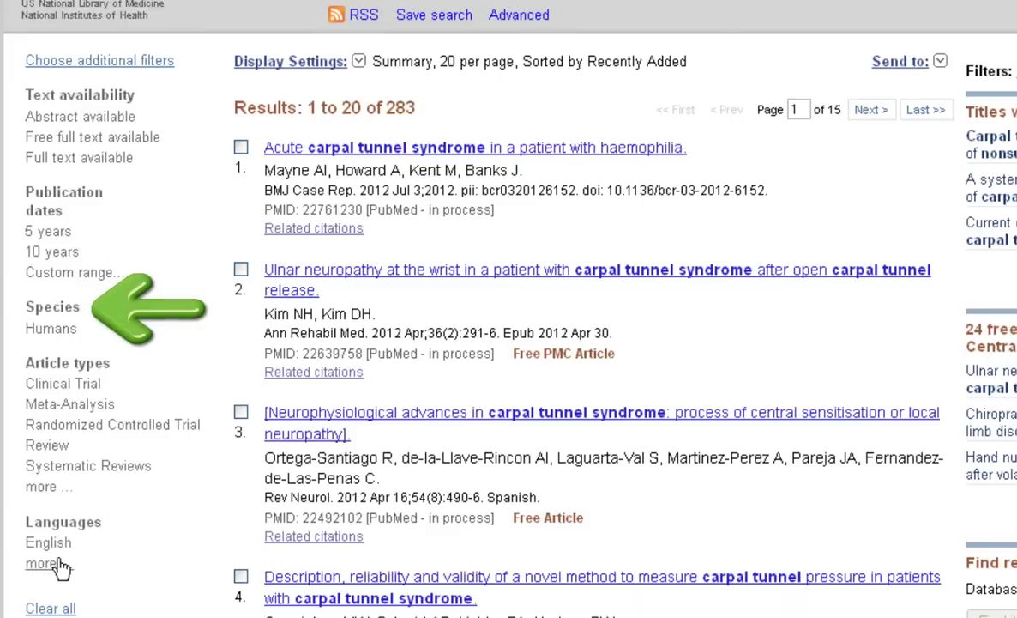
- Apply the Clinical Trial and Systematic Reviews article-type filters, cutting results to 70
click(86, 385)
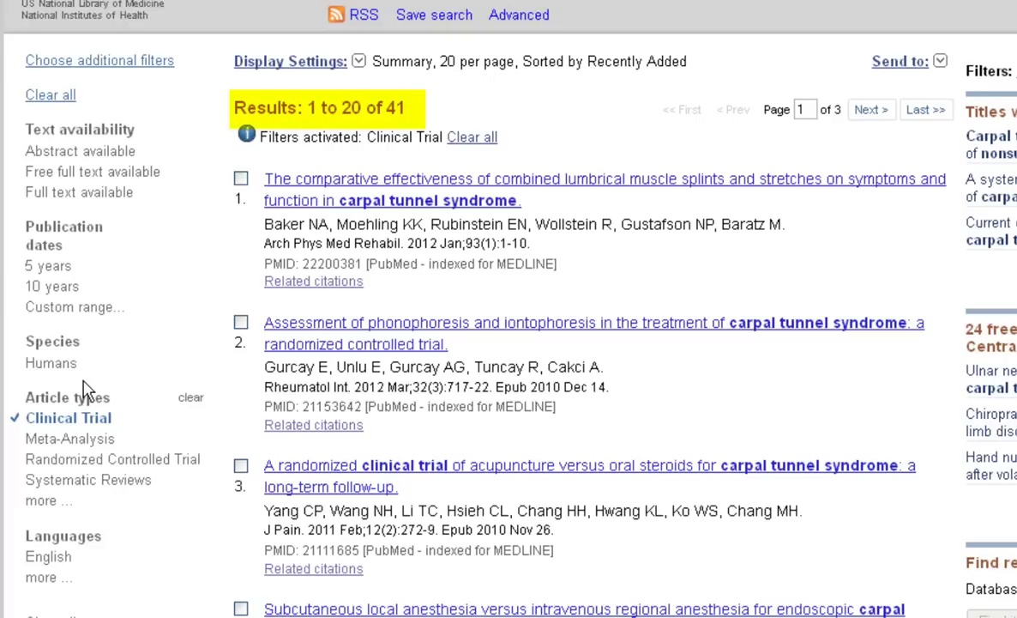
click(134, 482)
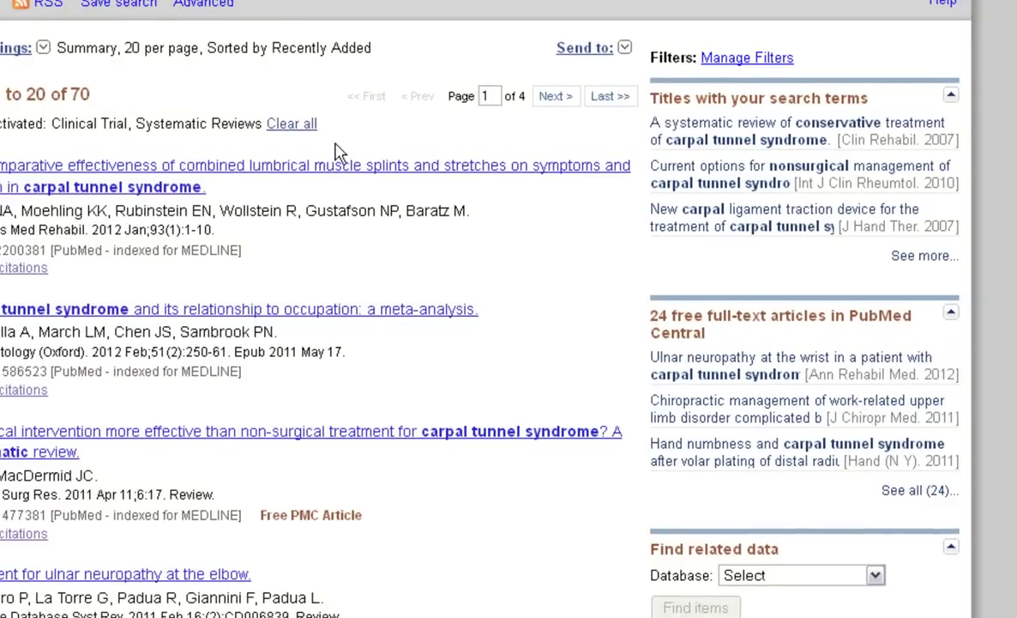
mouse_move(1016, 178)
mouse_move(813, 141)
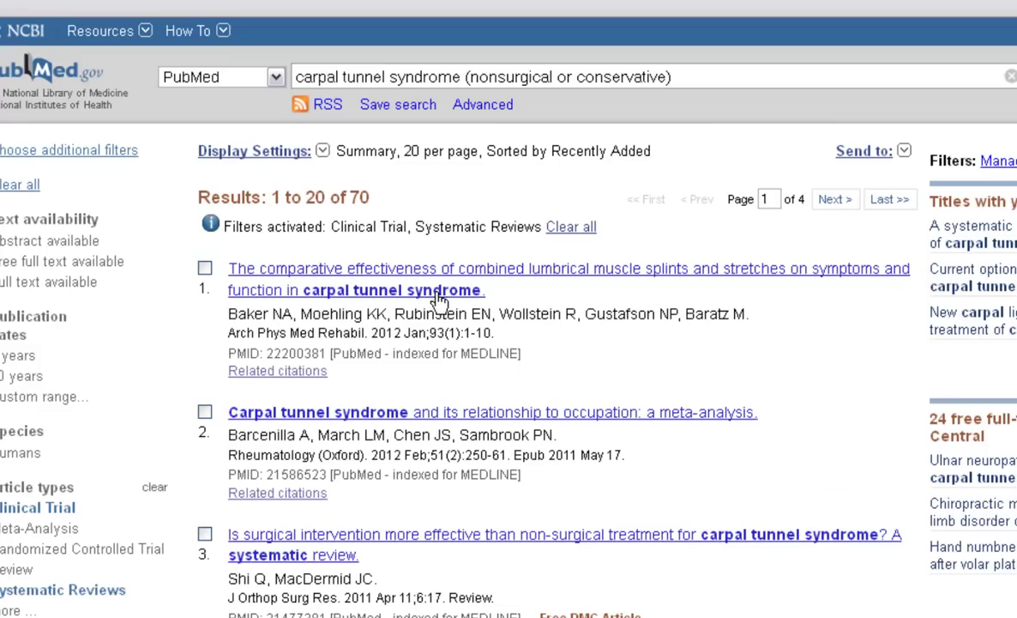
- Open the 2012 lumbrical splints and stretches trial abstract and expand its MeSH terms
click(439, 292)
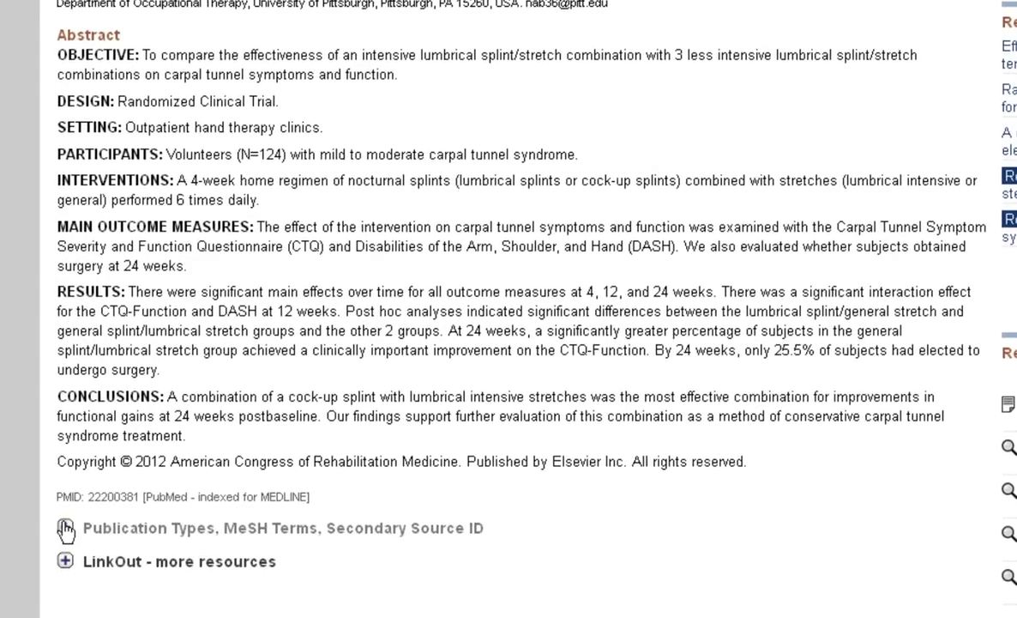
click(66, 470)
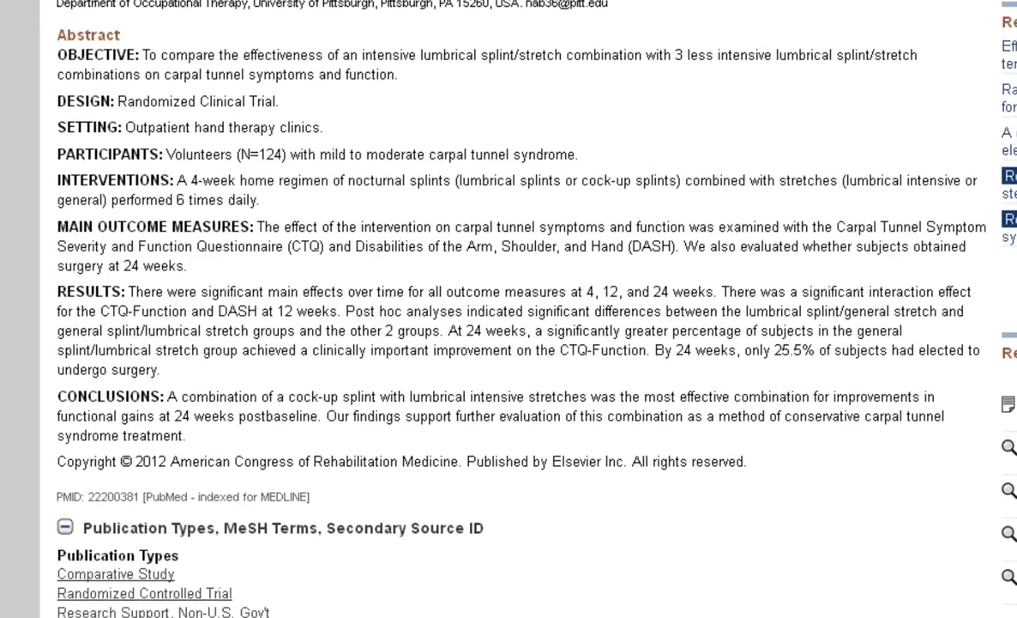
scroll(515, 308, down, 4)
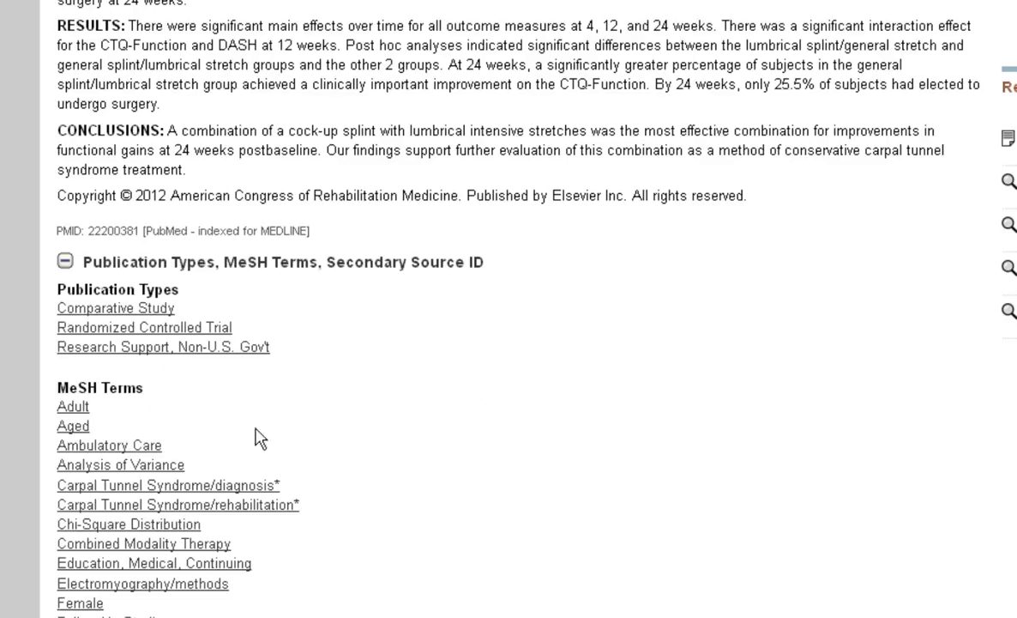
click(131, 475)
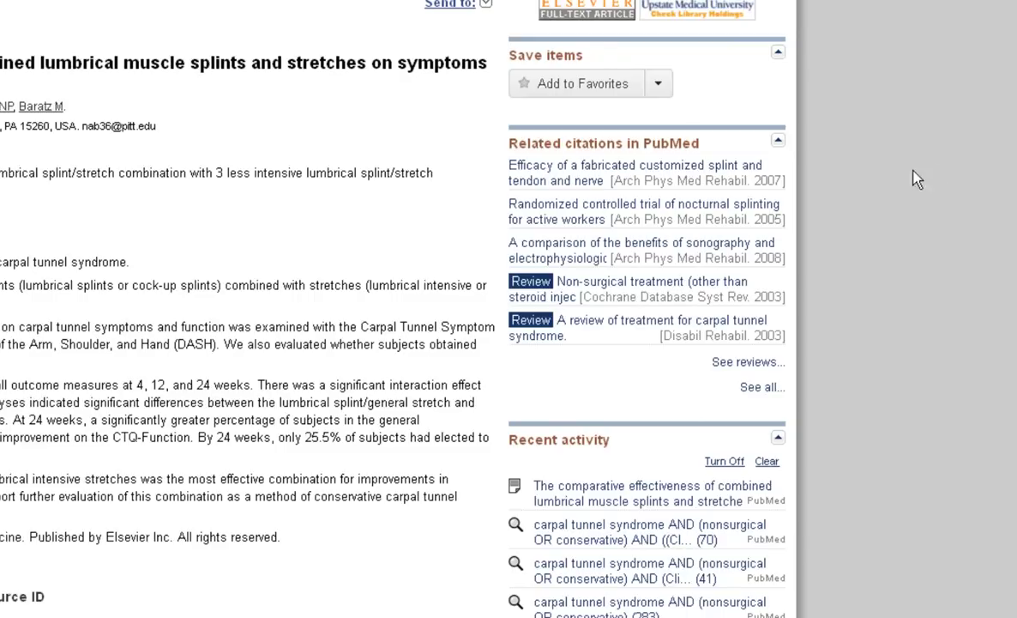
mouse_move(546, 293)
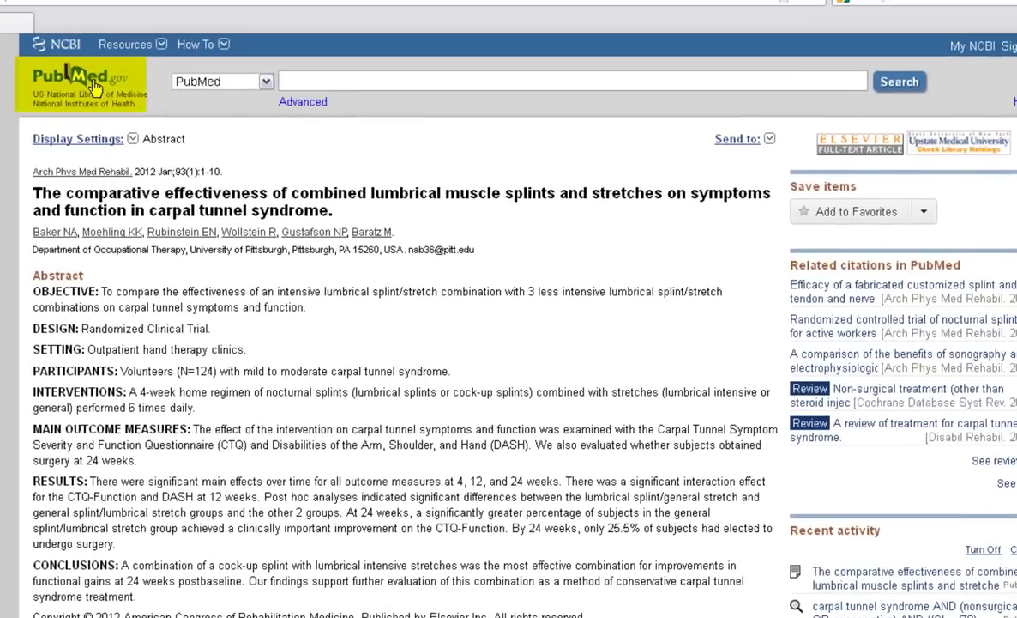
- Clear all active filters and open the Advanced Search Builder listing four past queries
click(91, 84)
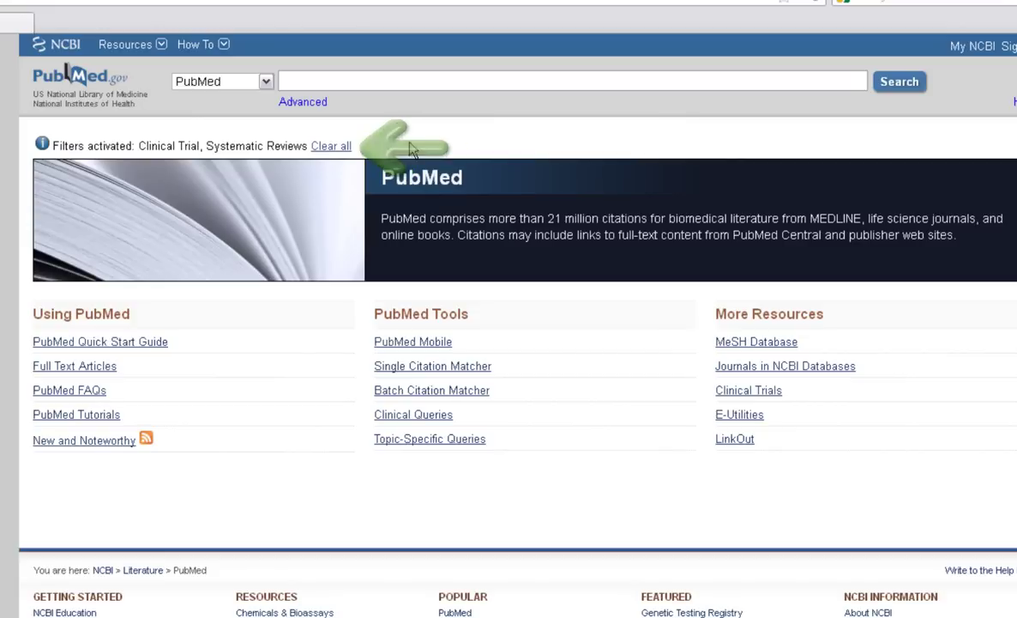
click(331, 146)
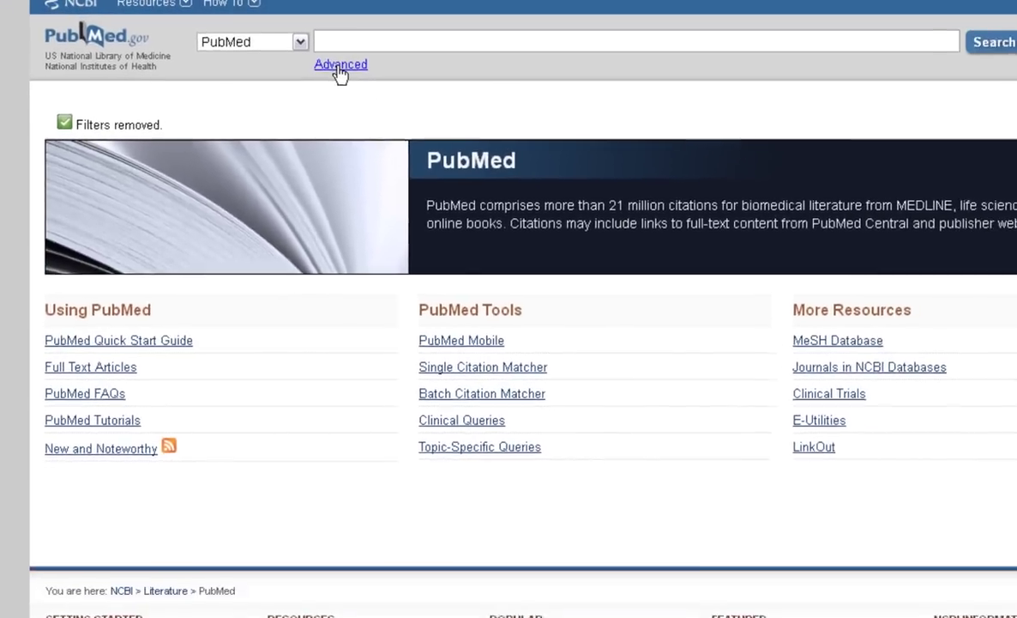
click(335, 67)
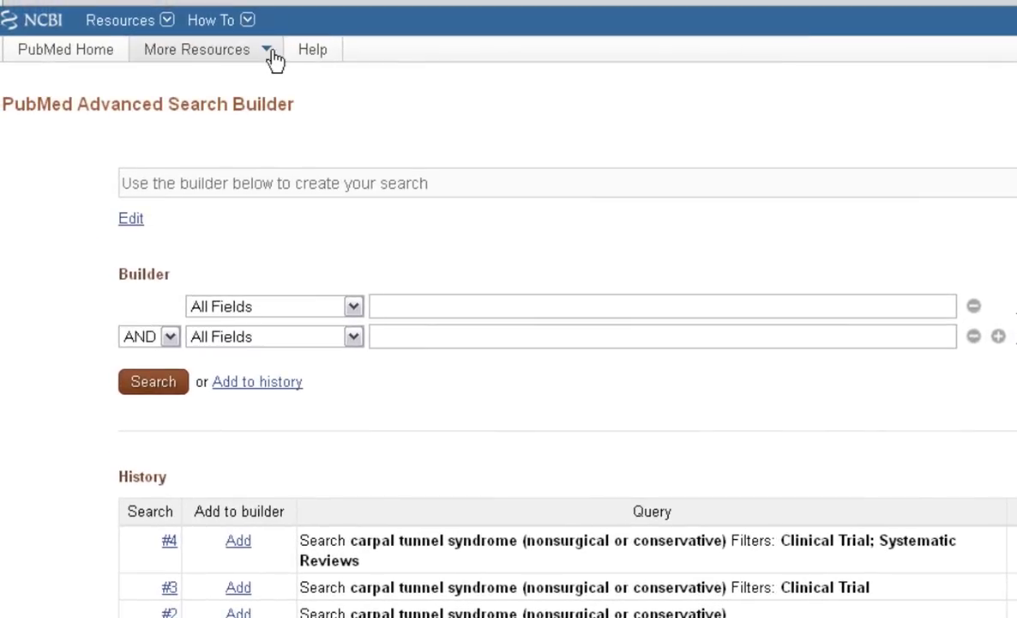
- Go to Clinical Queries from the More Resources menu
click(265, 54)
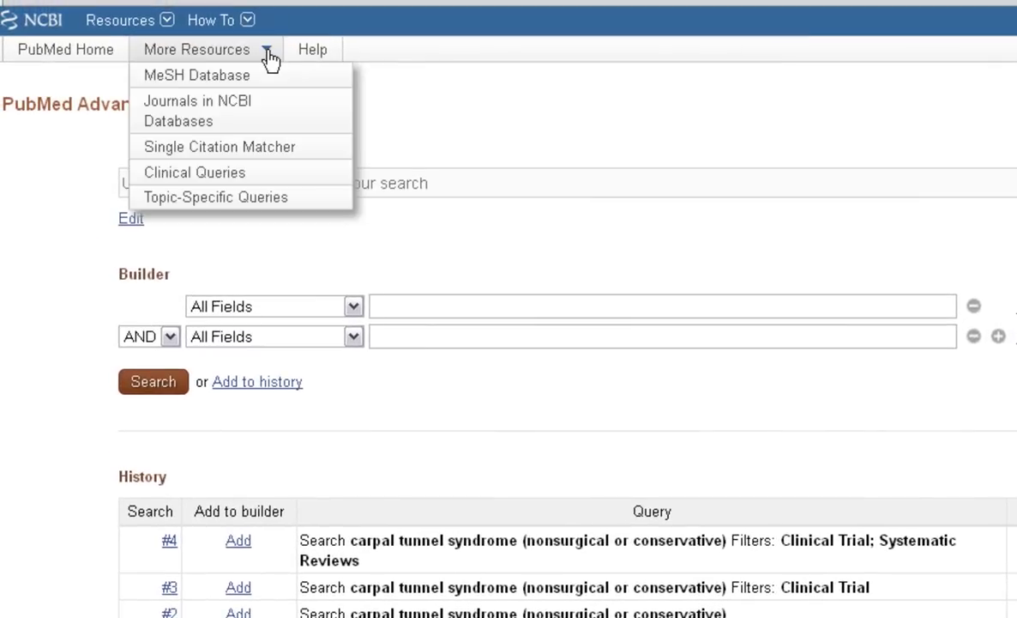
click(278, 176)
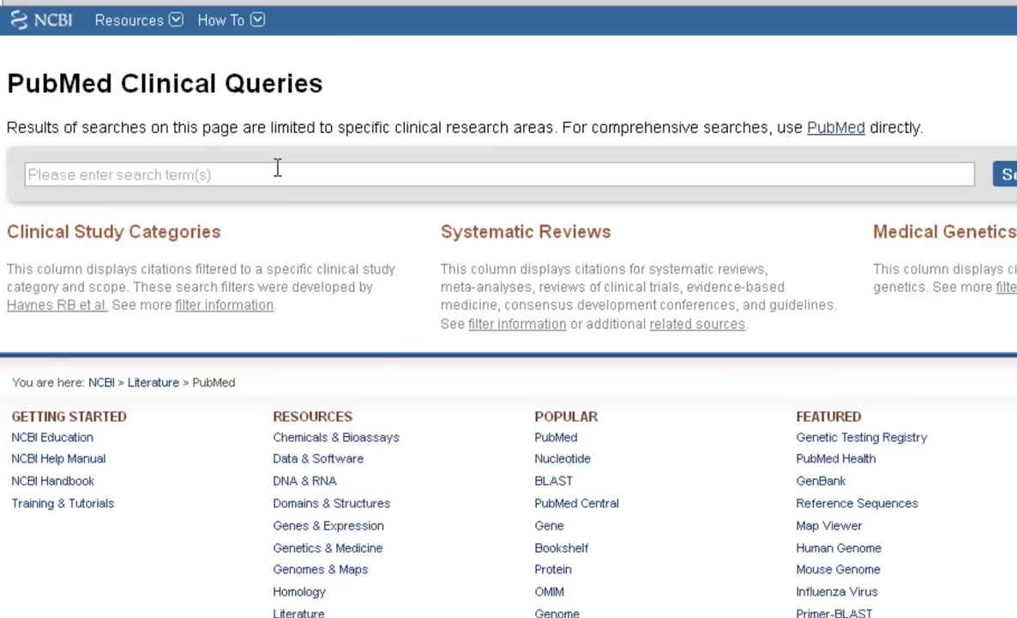
- Run a Clinical Queries search for 'carpal tunnel syndrome'
click(277, 168)
text(carpal tun)
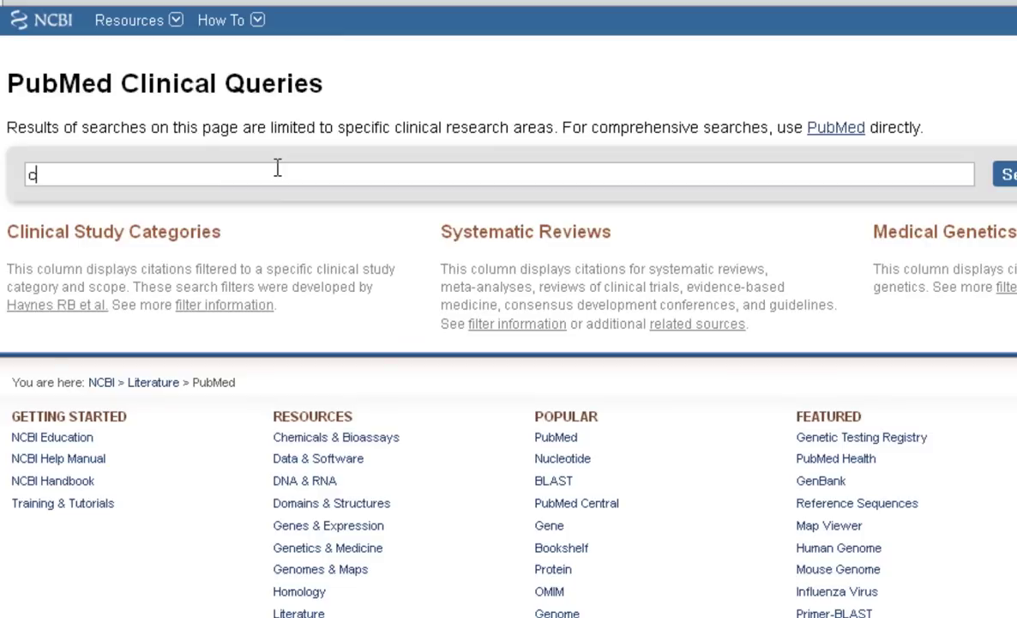
text(nel syndrome)
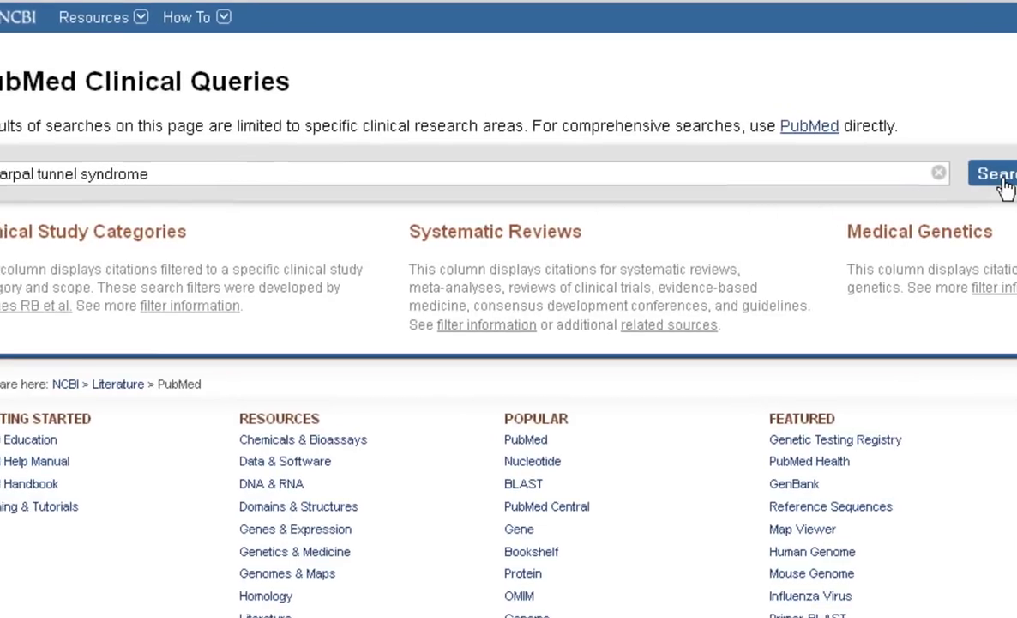
click(999, 175)
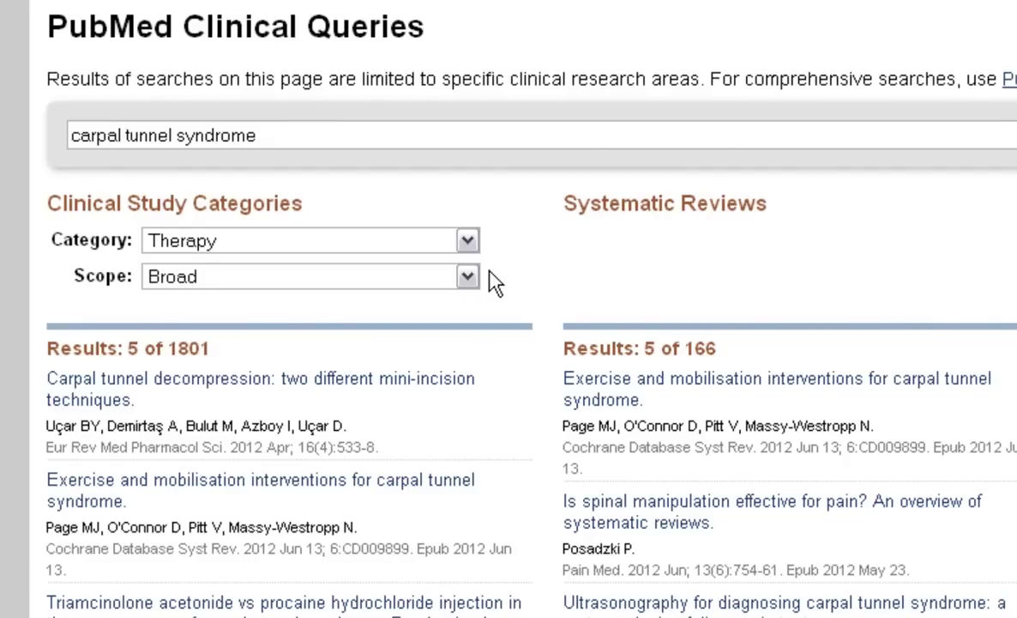
- Keep Therapy category and Broad scope, giving 1801 therapy studies and 166 systematic reviews
click(470, 243)
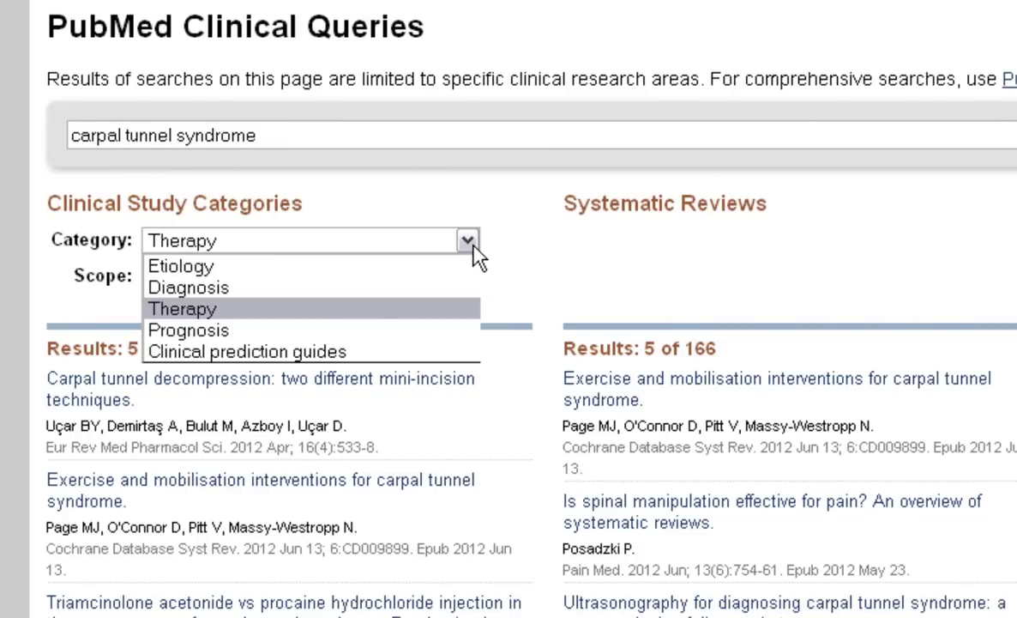
click(472, 244)
click(471, 278)
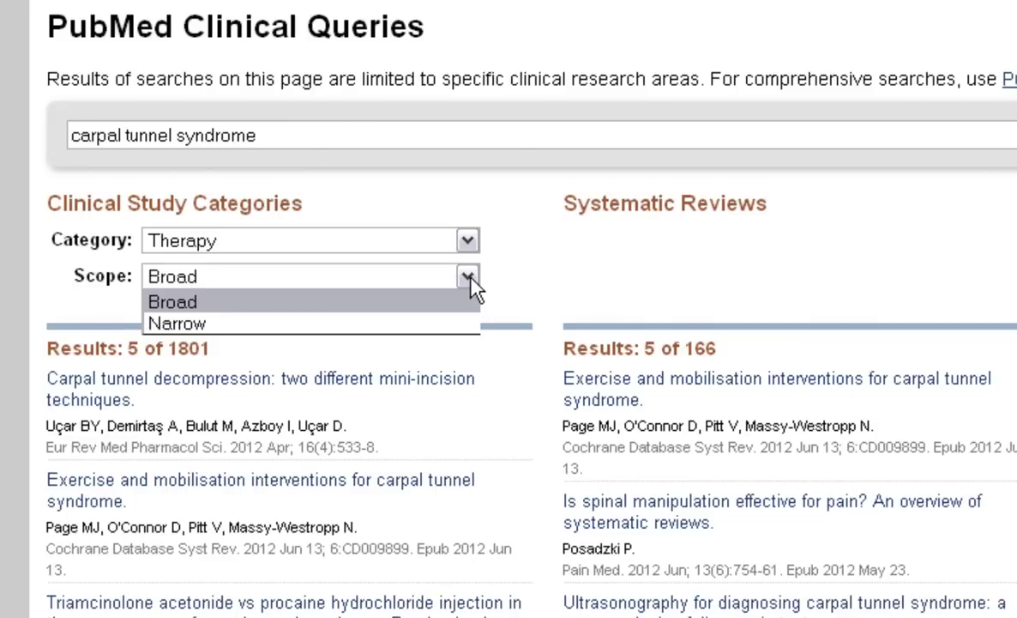
click(469, 276)
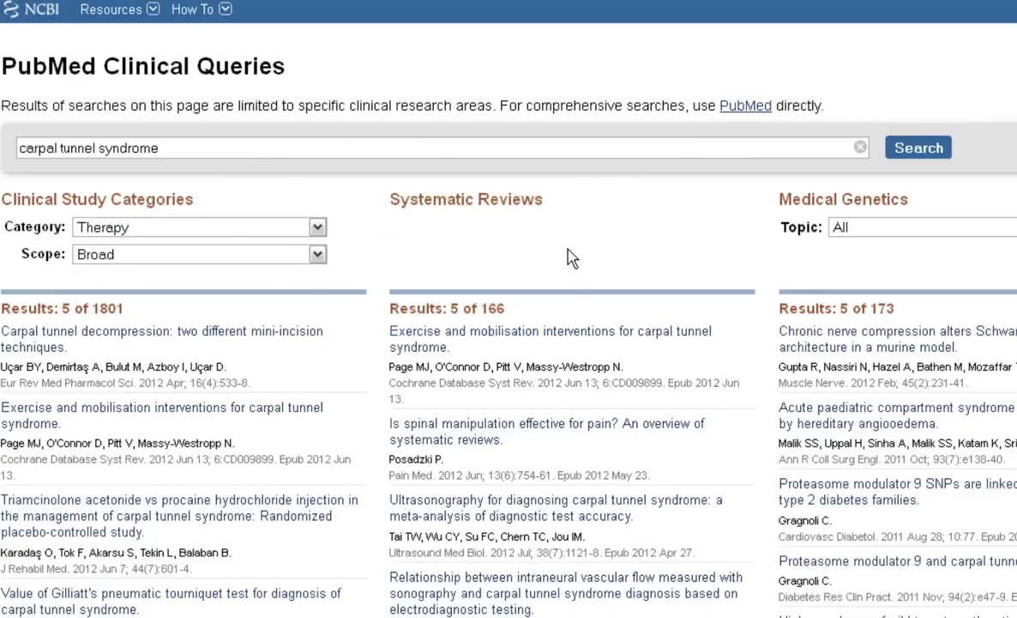
click(477, 143)
- Add '(nonsurgical or conservative)' to the clinical query and list all 30 systematic reviews
text((nonsurgical or conservative)
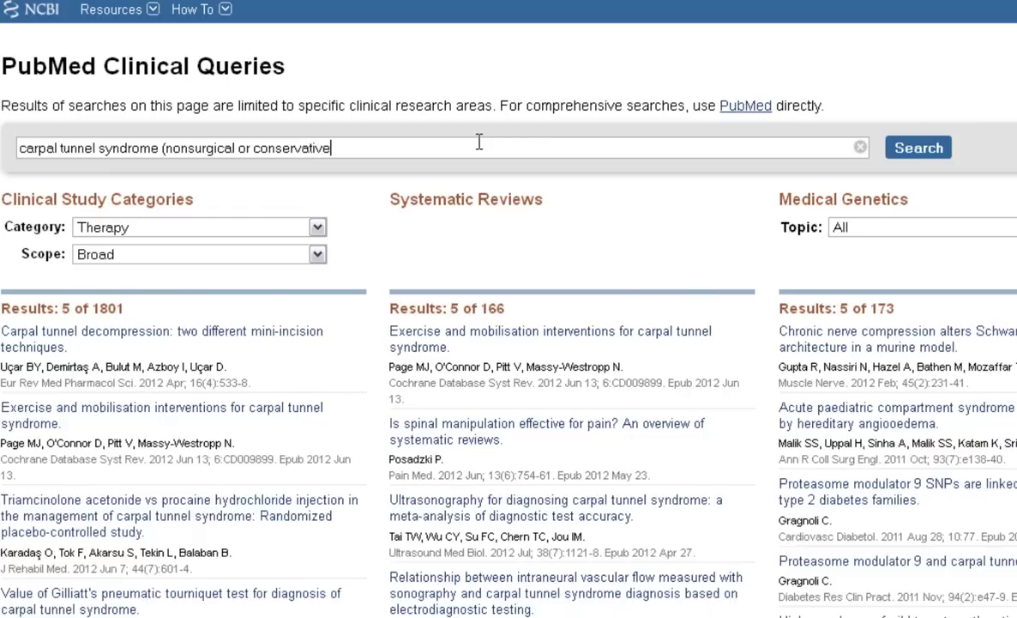
text())
click(911, 155)
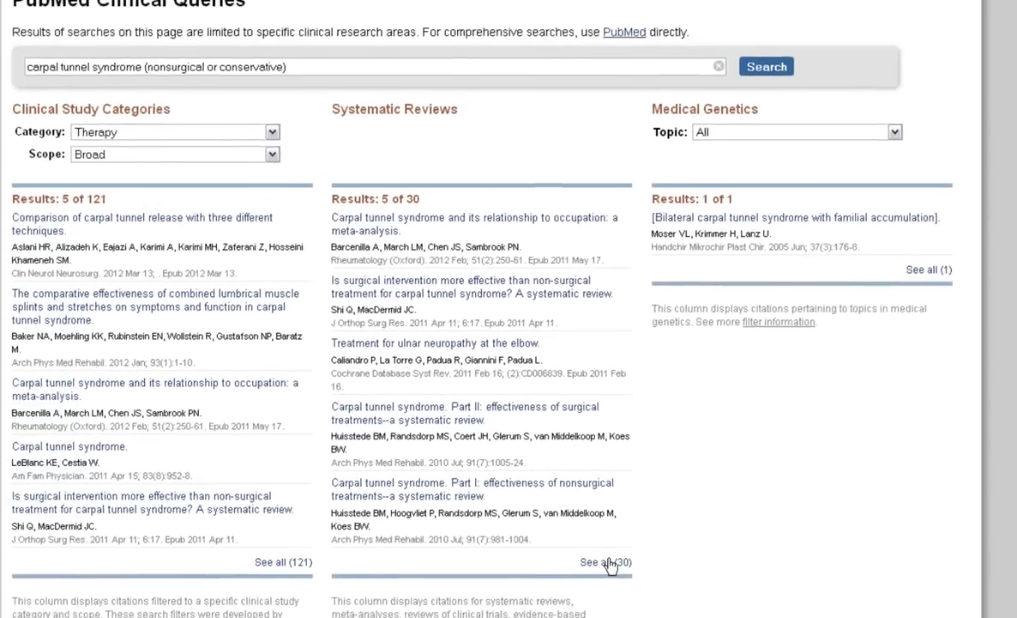
click(631, 506)
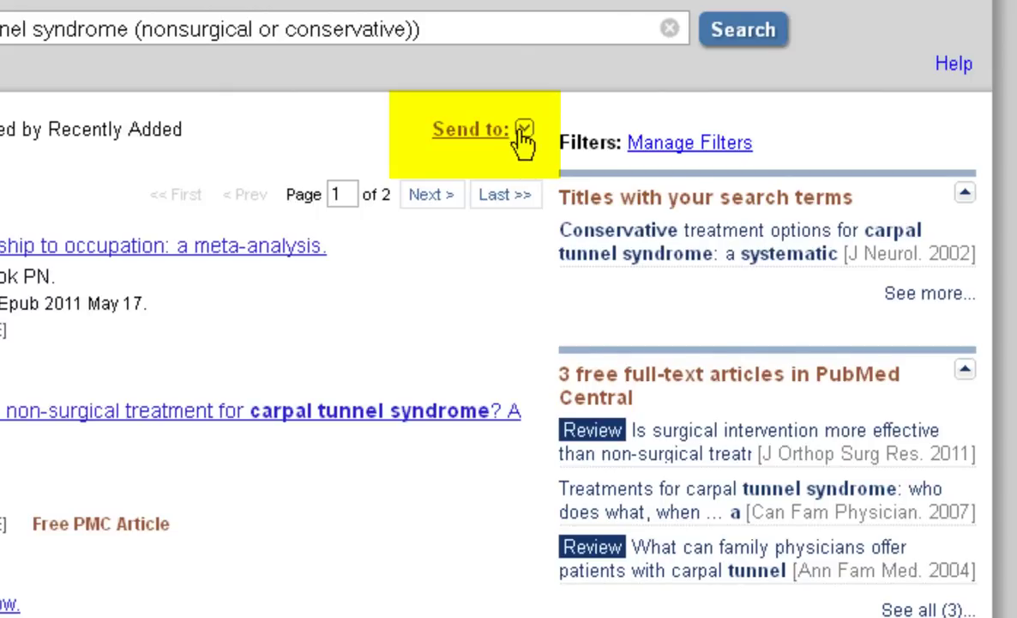
- Show the Send to destination choices for the 30 systematic reviews
click(524, 129)
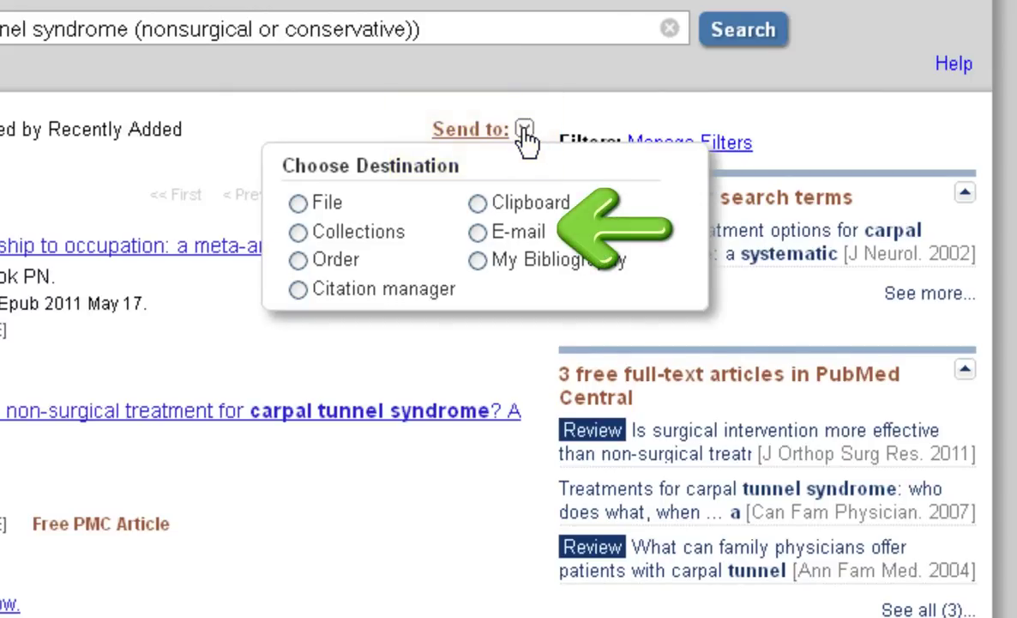